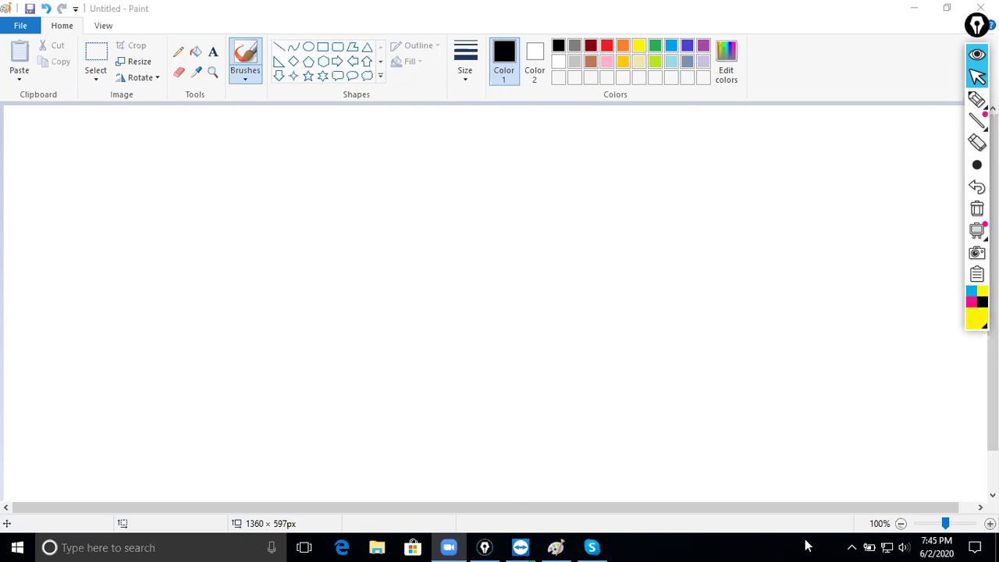
left_click(904, 543)
left_click(756, 543)
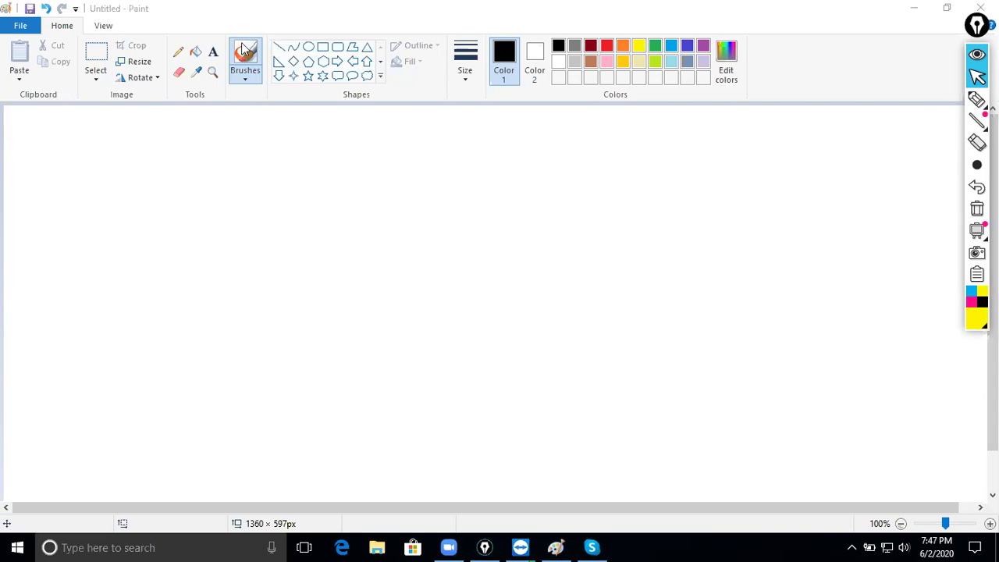
Draw four wide black-outlined rectangles in a horizontal row across the middle of the canvas.
left_click(323, 48)
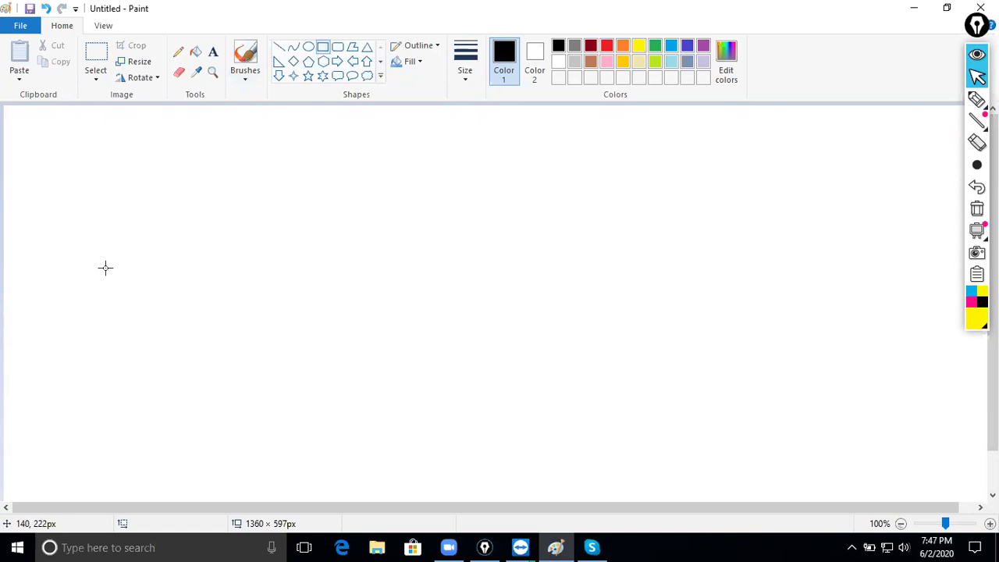
left_click_drag(113, 264, 232, 257)
left_click(358, 249)
left_click_drag(367, 244, 438, 262)
left_click_drag(564, 237, 693, 277)
left_click(765, 256)
left_click_drag(738, 238, 876, 274)
left_click_drag(801, 260, 811, 261)
left_click(714, 193)
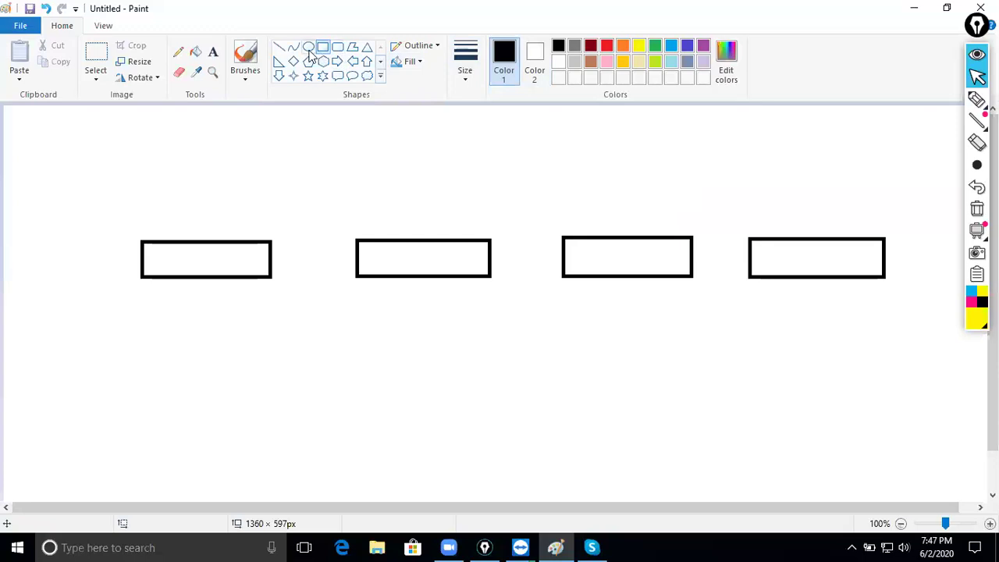
Connect the four rectangles in sequence with three horizontal indigo lines, each joining neighbouring box edges.
left_click(278, 46)
left_click(575, 46)
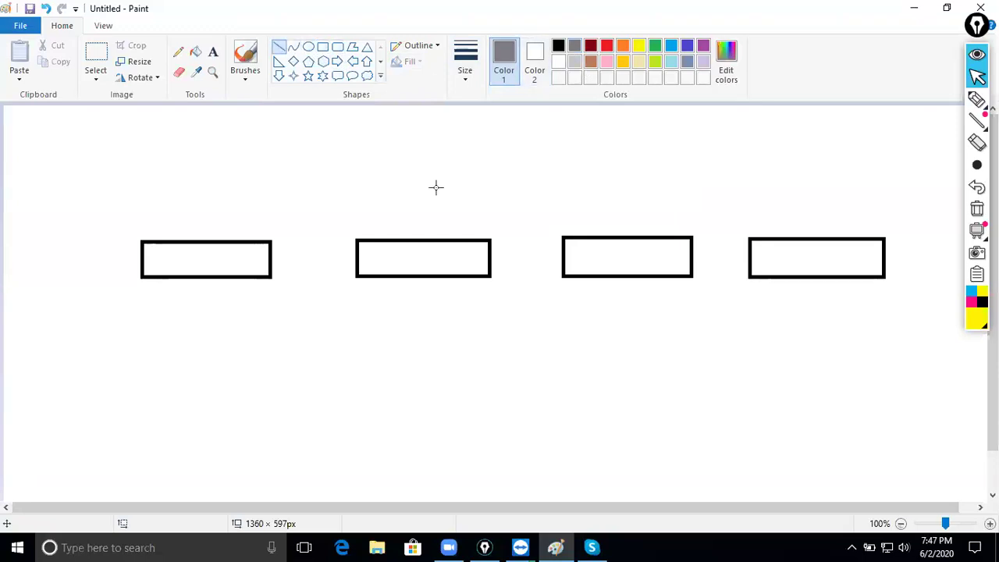
left_click(687, 46)
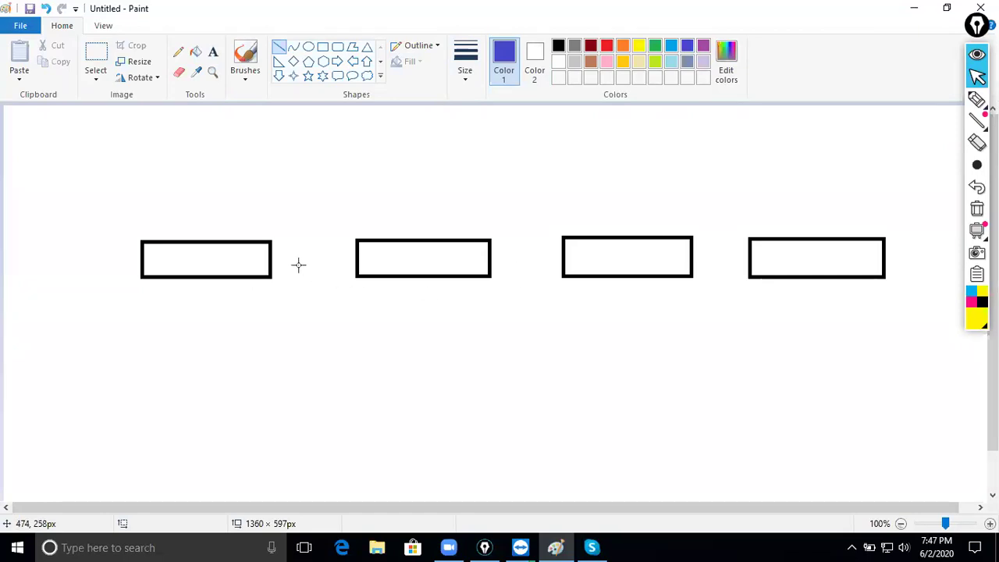
left_click_drag(268, 258, 361, 257)
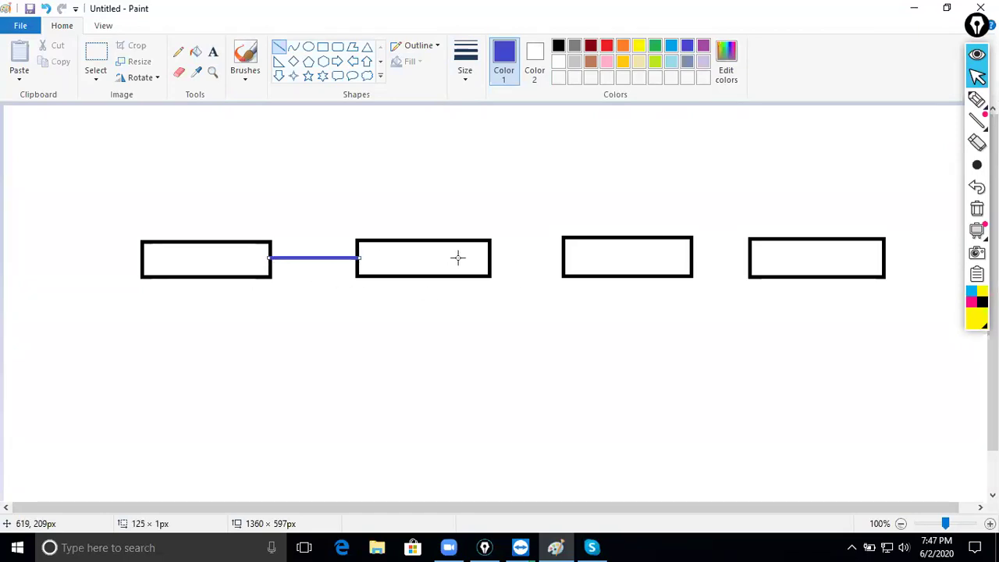
left_click_drag(488, 258, 563, 259)
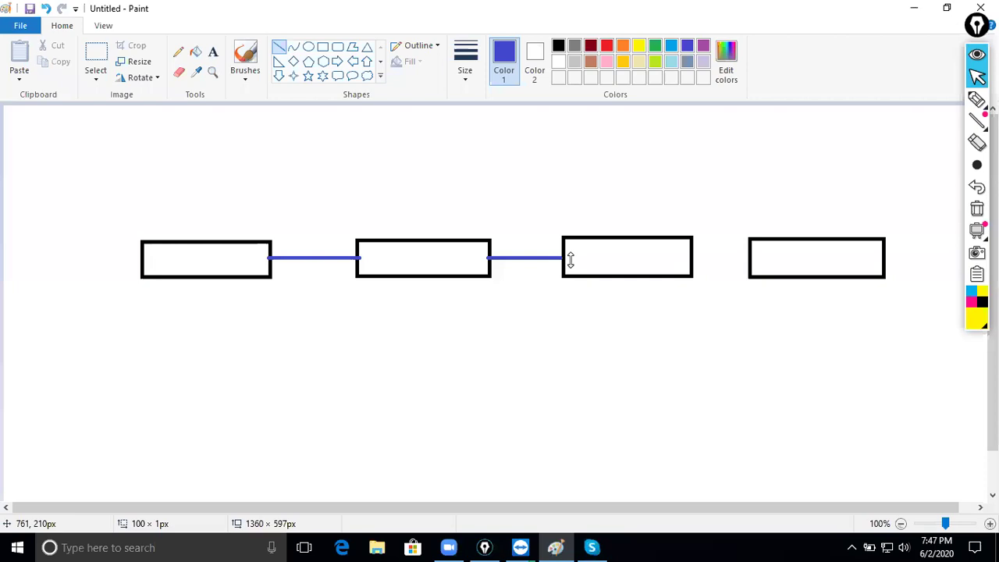
left_click_drag(692, 257, 750, 257)
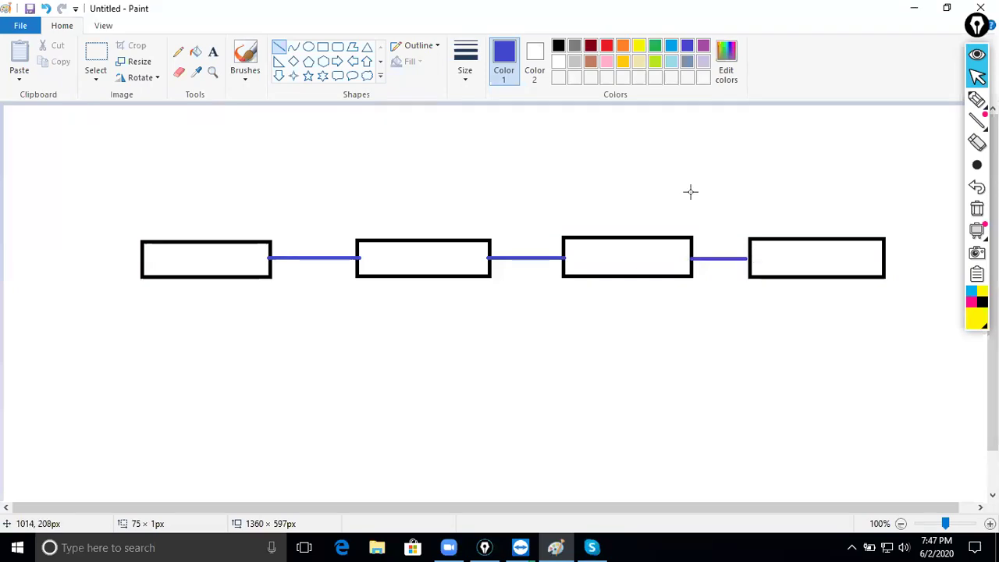
Label the first rectangle "sw1" in bold, size 20 text and fit the text inside the box.
left_click(213, 52)
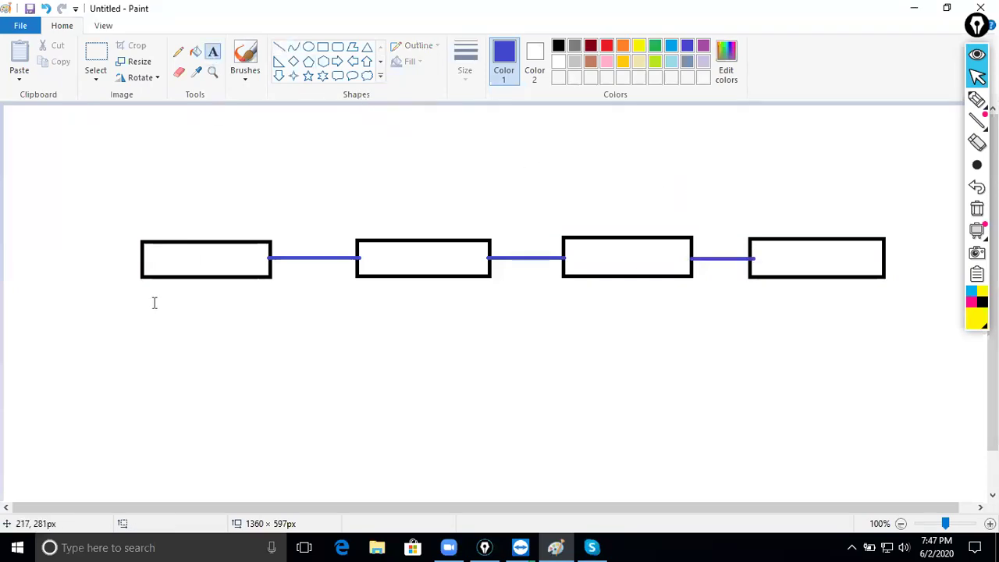
left_click(153, 259)
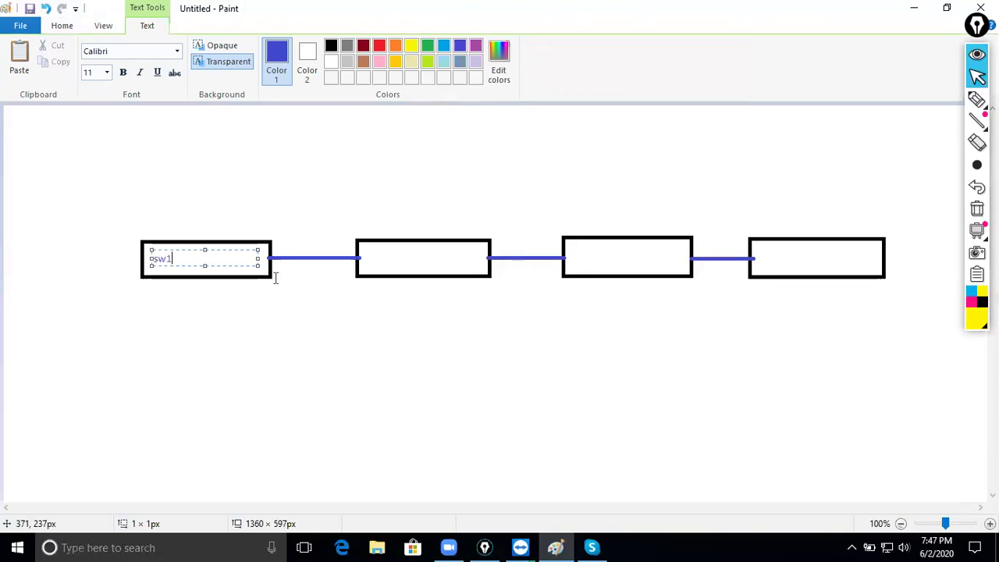
key("ctrl+a")
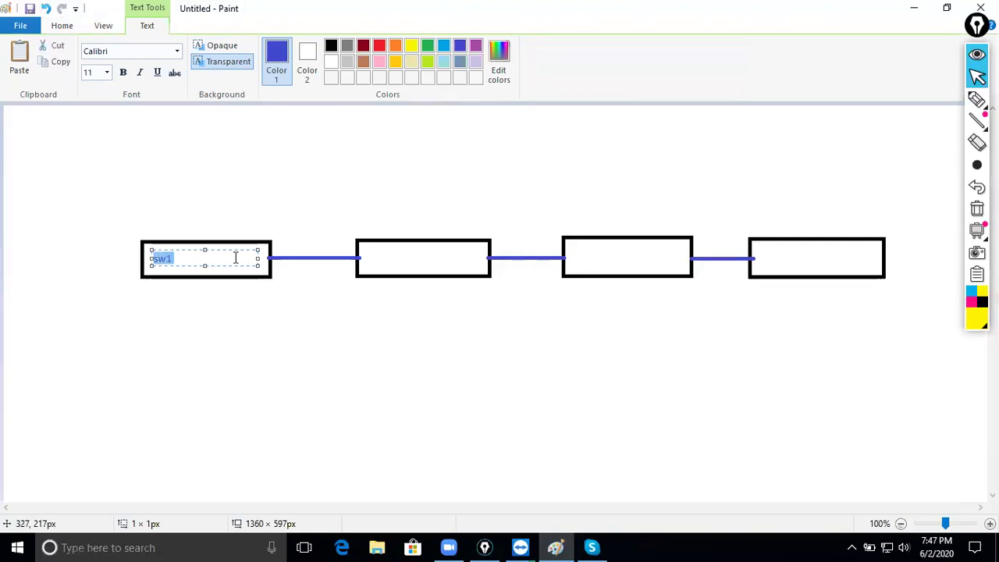
left_click(107, 72)
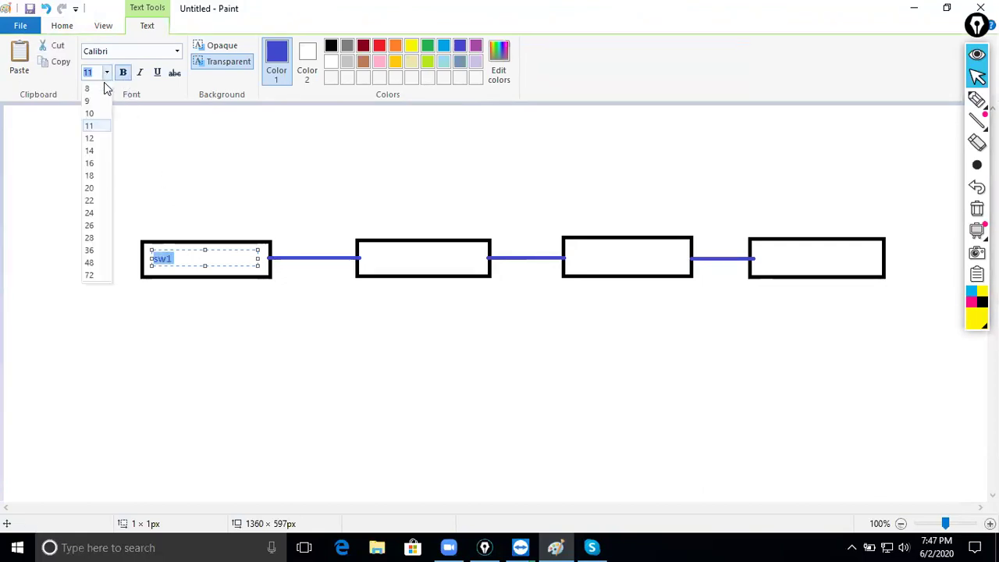
left_click(90, 188)
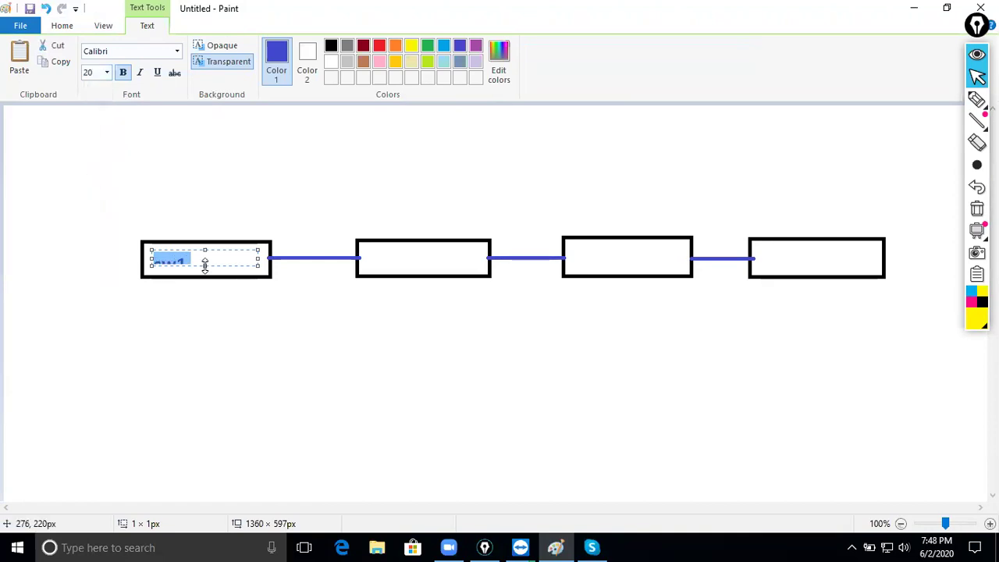
left_click_drag(205, 266, 204, 278)
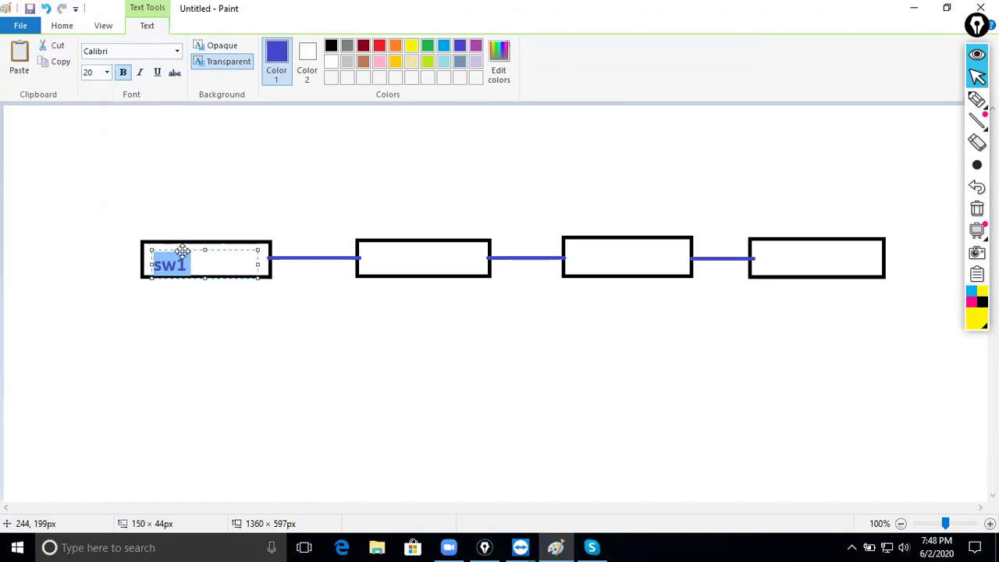
left_click(414, 246)
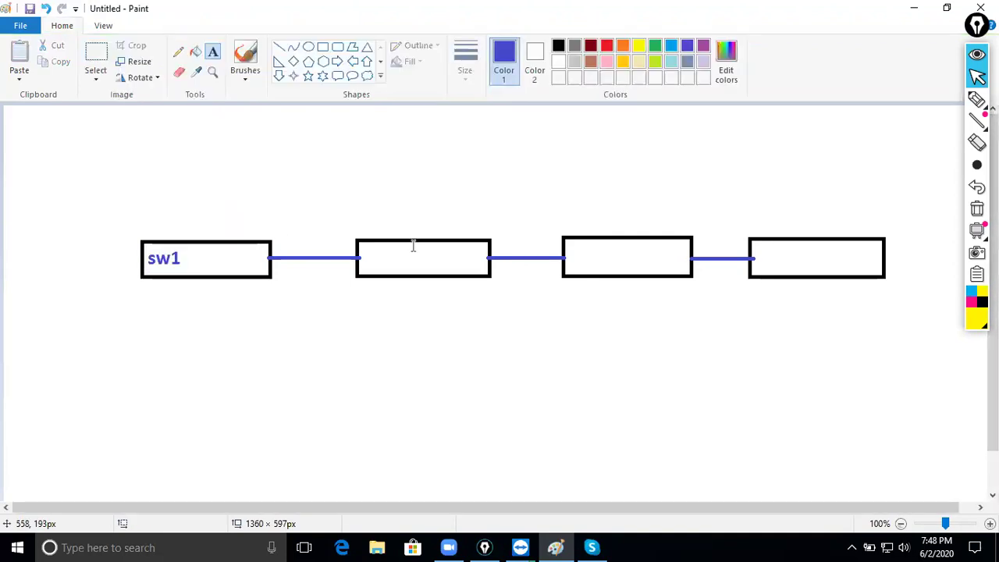
Label the second rectangle "sw2" and the third rectangle "sw3".
left_click(385, 254)
type("sw2")
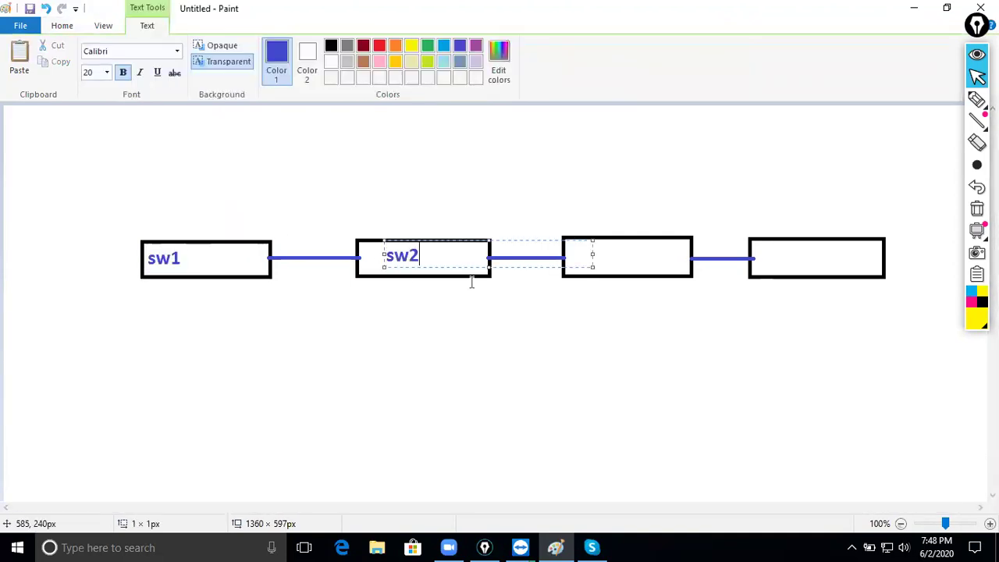
left_click(597, 258)
left_click(597, 258)
type("sw3")
left_click(813, 257)
left_click(790, 253)
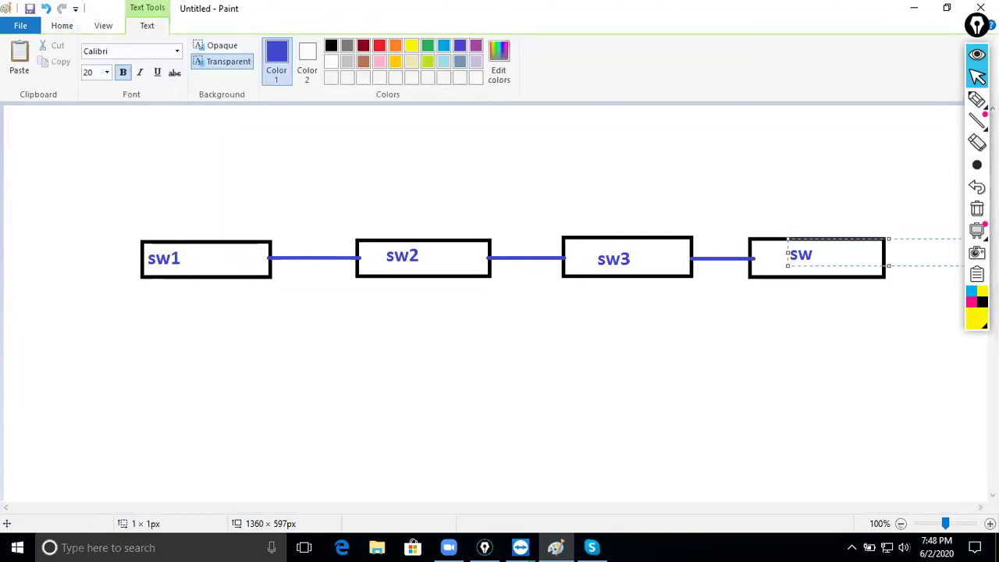
left_click(768, 348)
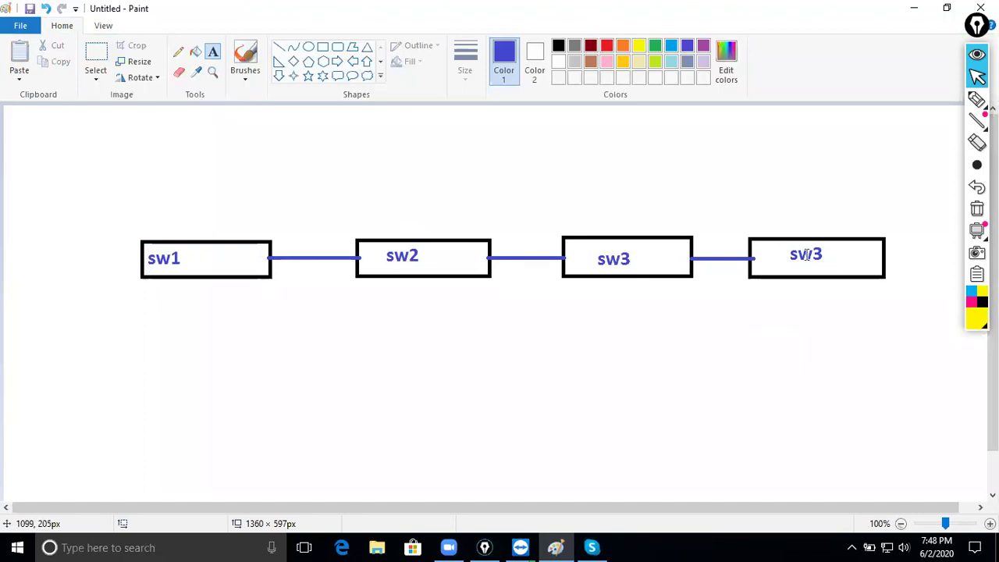
key("ctrl+z")
Label the fourth rectangle "sw4".
left_click(777, 259)
type("sw4")
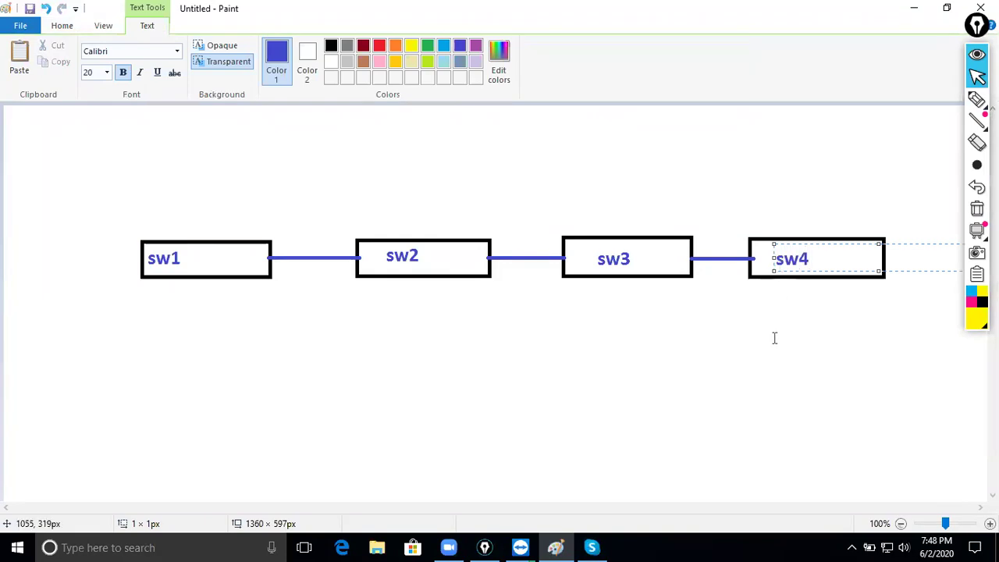
left_click(756, 326)
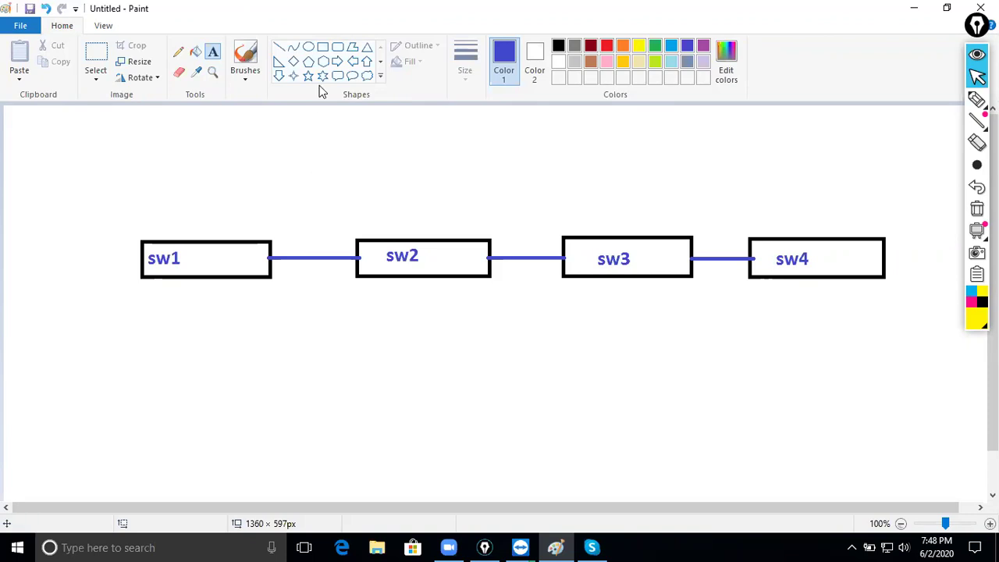
Draw a row of twelve small indigo rectangles, each about 70 by 55 px, below the four switch boxes.
left_click(322, 47)
left_click_drag(76, 387, 132, 427)
left_click_drag(155, 387, 209, 427)
left_click_drag(219, 386, 270, 426)
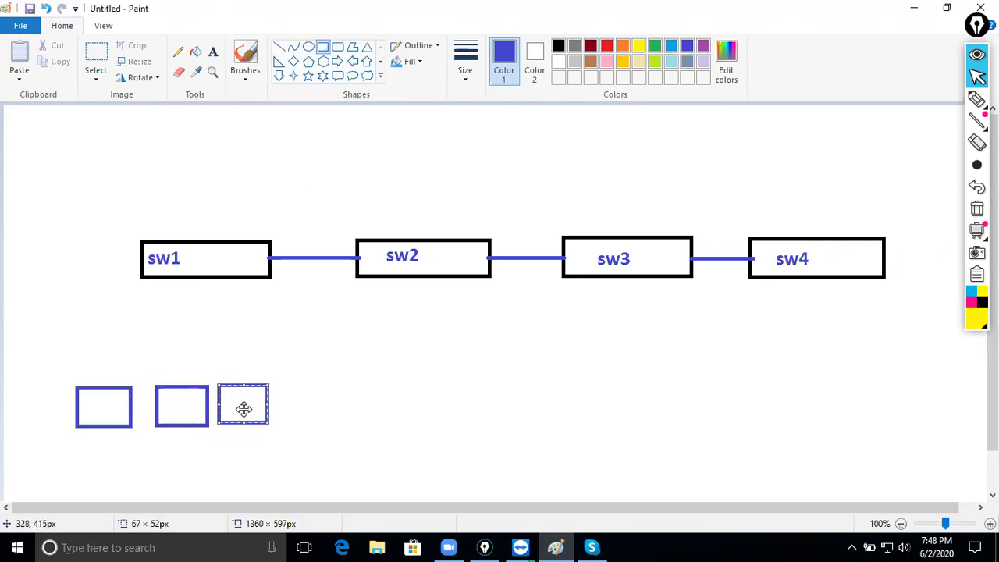
left_click(277, 406)
left_click_drag(278, 384, 333, 426)
left_click_drag(355, 382, 407, 424)
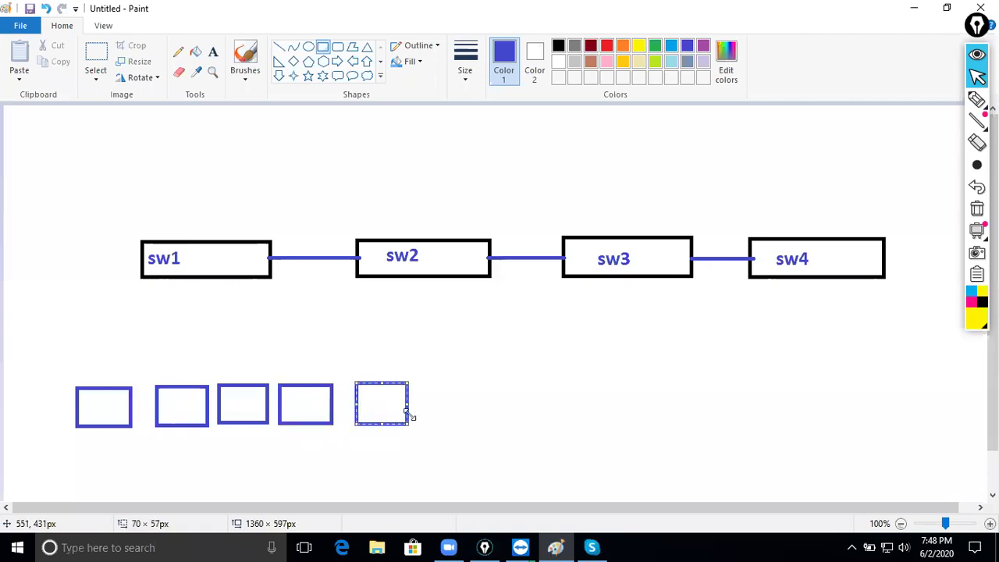
left_click_drag(429, 384, 482, 423)
left_click_drag(503, 383, 556, 426)
left_click_drag(569, 382, 619, 426)
left_click_drag(638, 384, 692, 425)
left_click_drag(714, 378, 769, 420)
left_click_drag(794, 379, 844, 421)
left_click_drag(861, 377, 919, 421)
Draw four dark gray lines from the underside of the sw1 box to the first four small boxes.
left_click(279, 47)
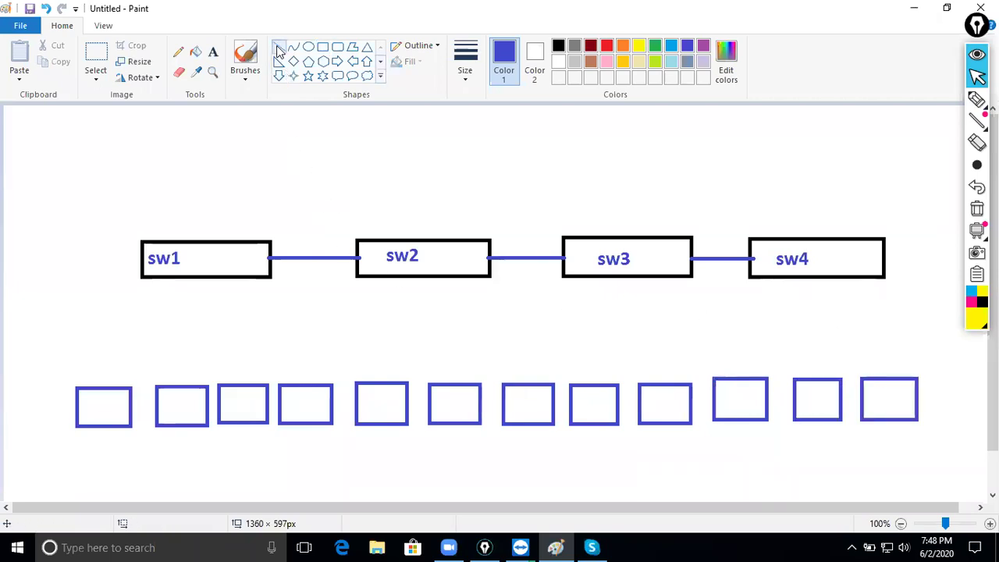
left_click(574, 47)
mouse_move(99, 384)
left_mouse_down()
mouse_move(141, 341)
mouse_move(159, 277)
mouse_move(180, 386)
left_mouse_up()
left_click_drag(203, 277, 237, 384)
left_click_drag(235, 279, 301, 383)
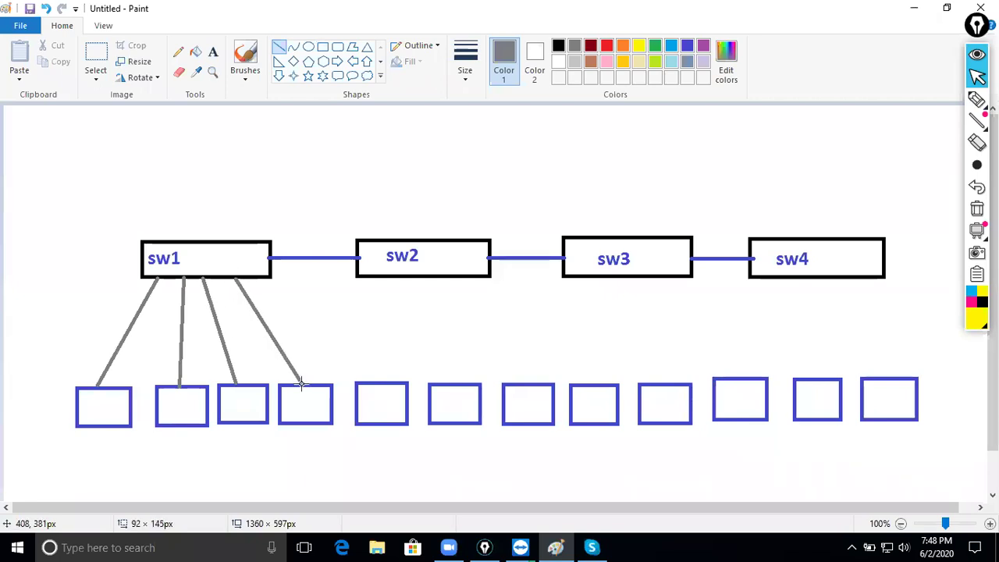
Draw a dark gray line from the underside of the sw2 box to the fifth small box.
left_click_drag(381, 278, 371, 382)
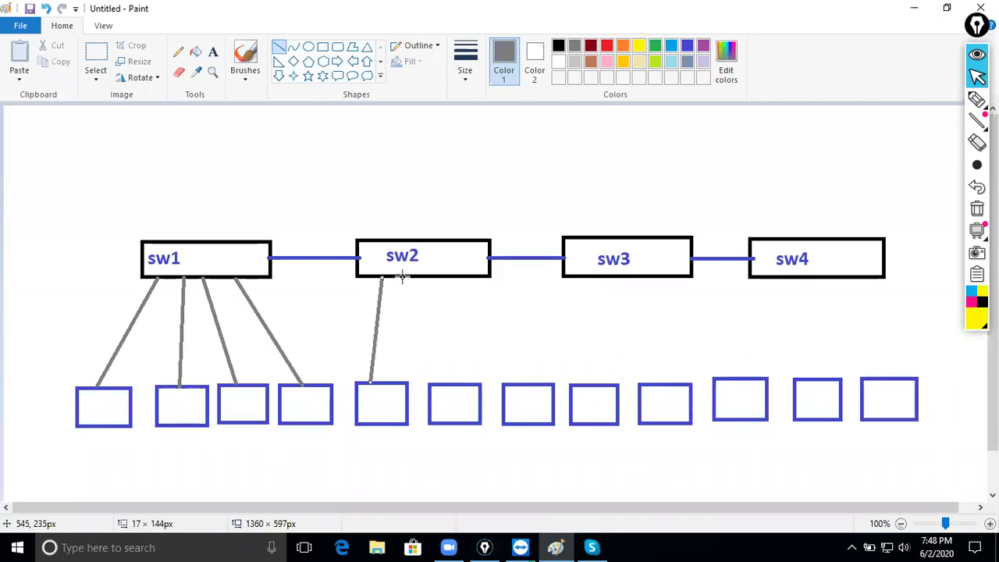